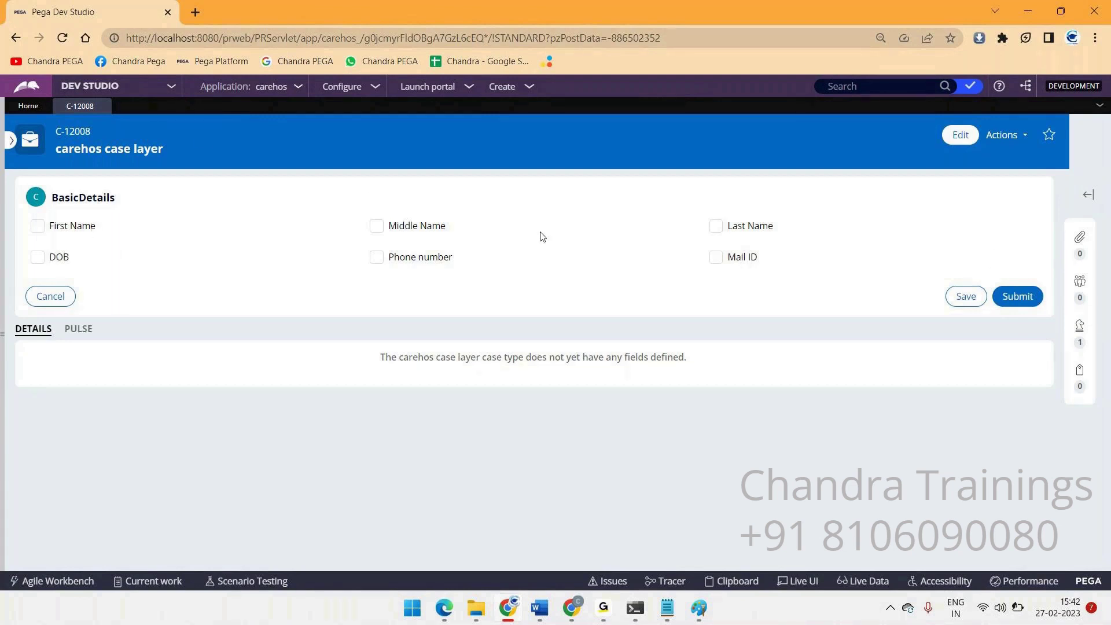
# Submit with only First Name and Middle Name ticked, triggering the three-options error.
pyautogui.click(41, 229)
pyautogui.click(376, 227)
pyautogui.click(716, 227)
pyautogui.click(1026, 300)
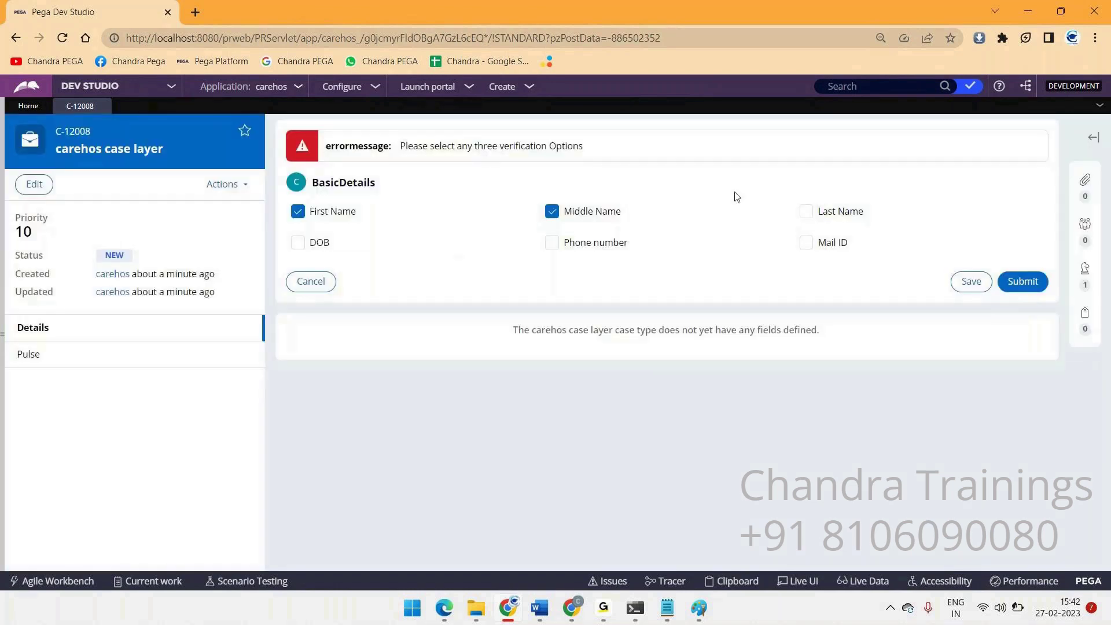
# Replace First Name with Phone number, leaving Last Name unticked.
pyautogui.moveTo(433, 145); pyautogui.dragTo(625, 144)
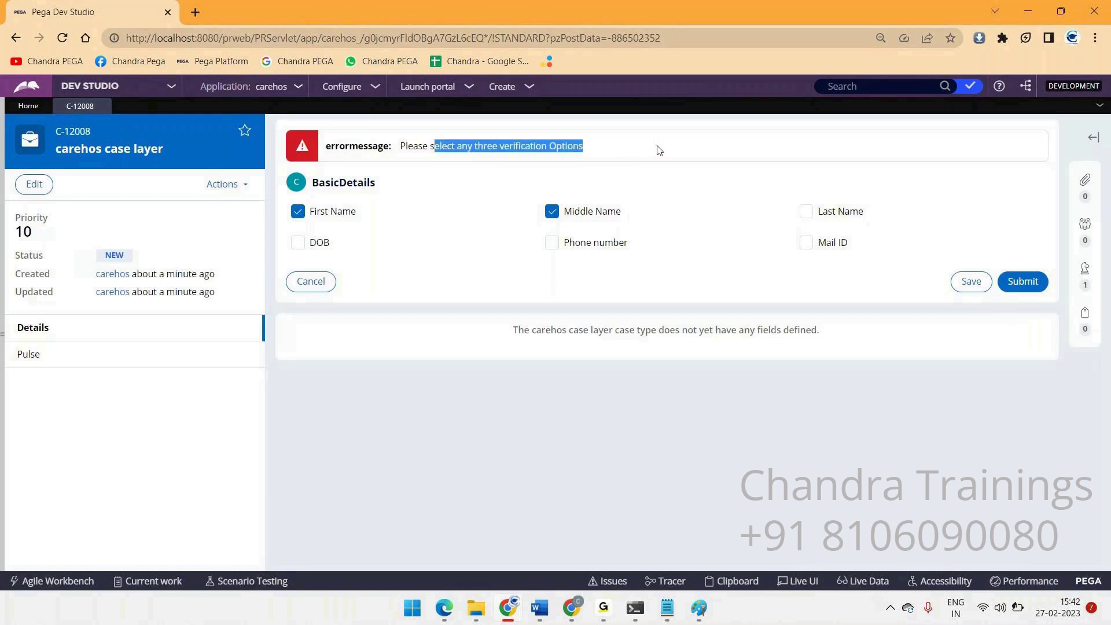
pyautogui.click(410, 208)
pyautogui.click(297, 212)
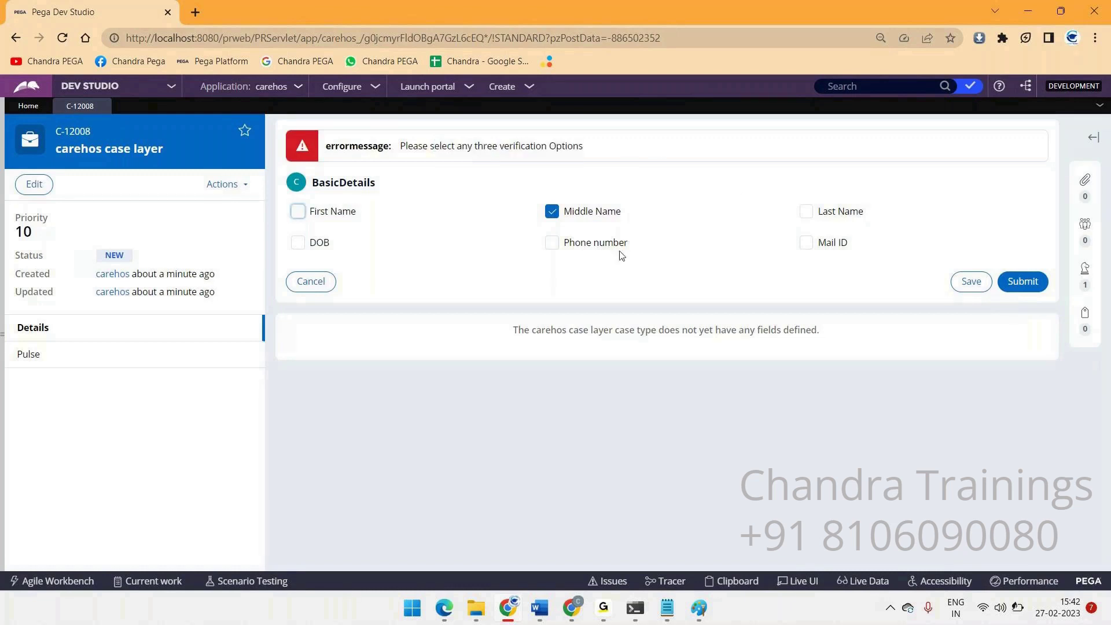
pyautogui.click(563, 244)
pyautogui.click(804, 216)
pyautogui.click(805, 214)
# Resubmit, then tick DOB and submit case C-12008 with three options.
pyautogui.click(1024, 283)
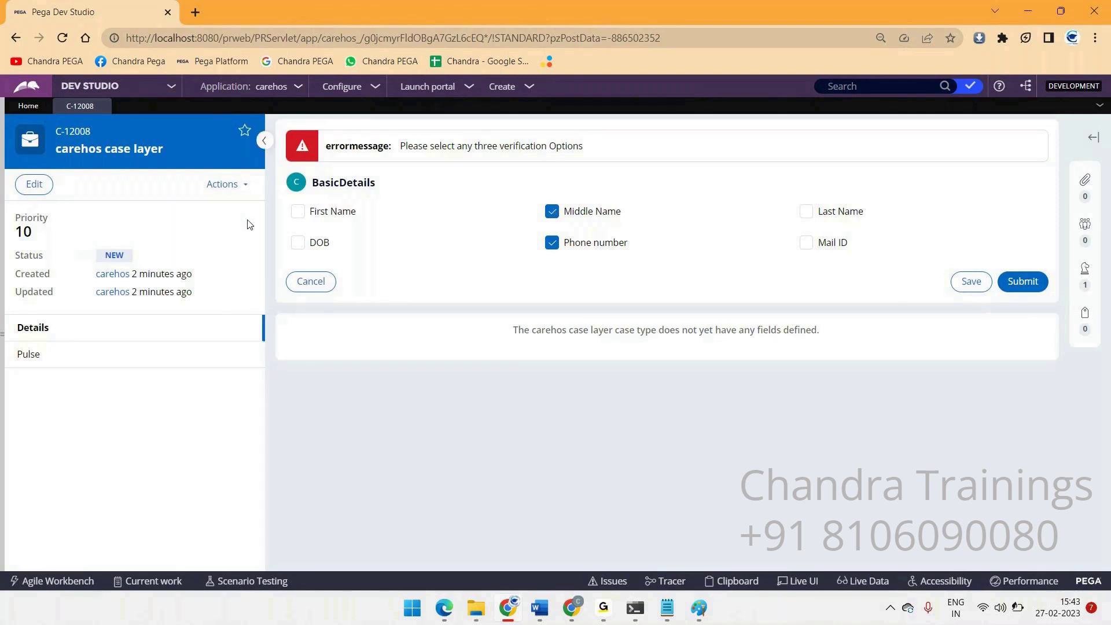
pyautogui.click(298, 244)
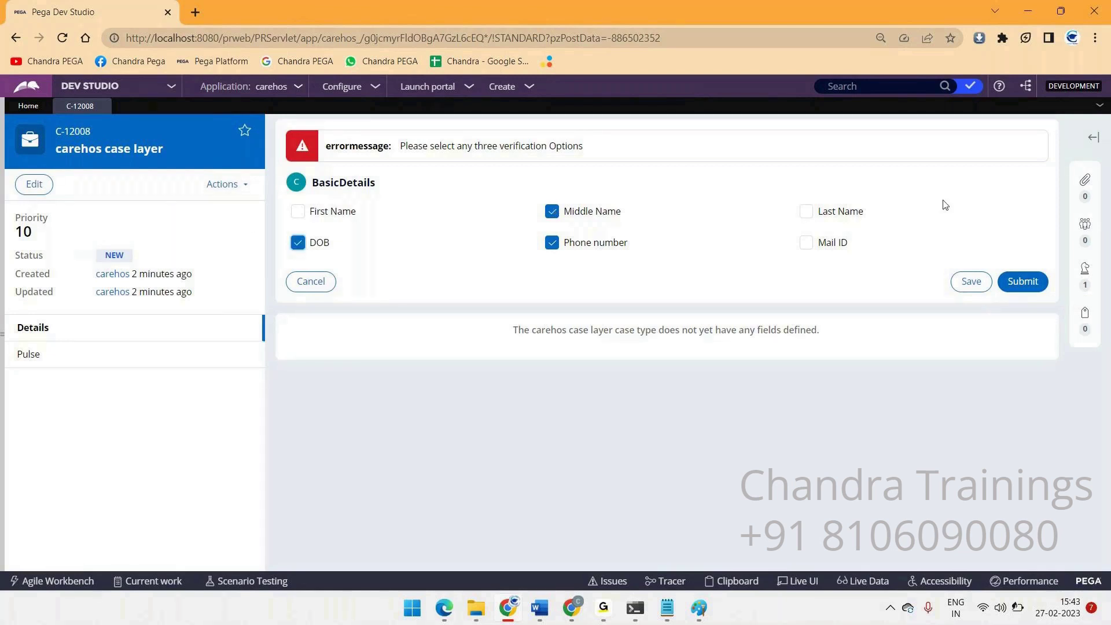
pyautogui.click(1016, 281)
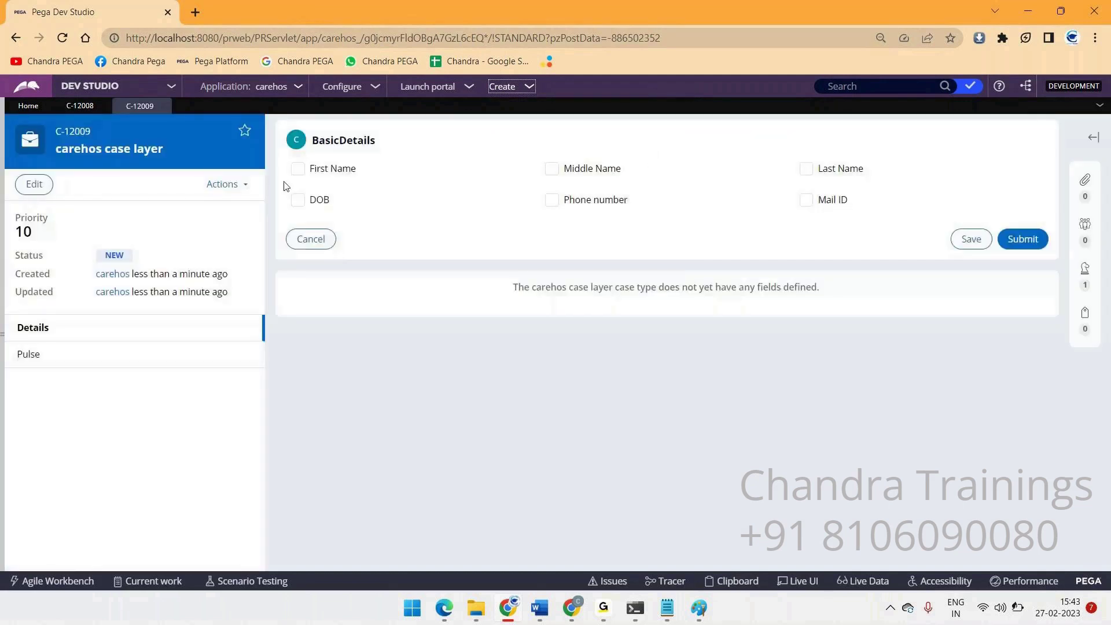
# Submit C-12009 with four options ticked, getting 'Thank you for your input.'.
pyautogui.click(299, 169)
pyautogui.click(317, 197)
pyautogui.click(552, 200)
pyautogui.click(819, 171)
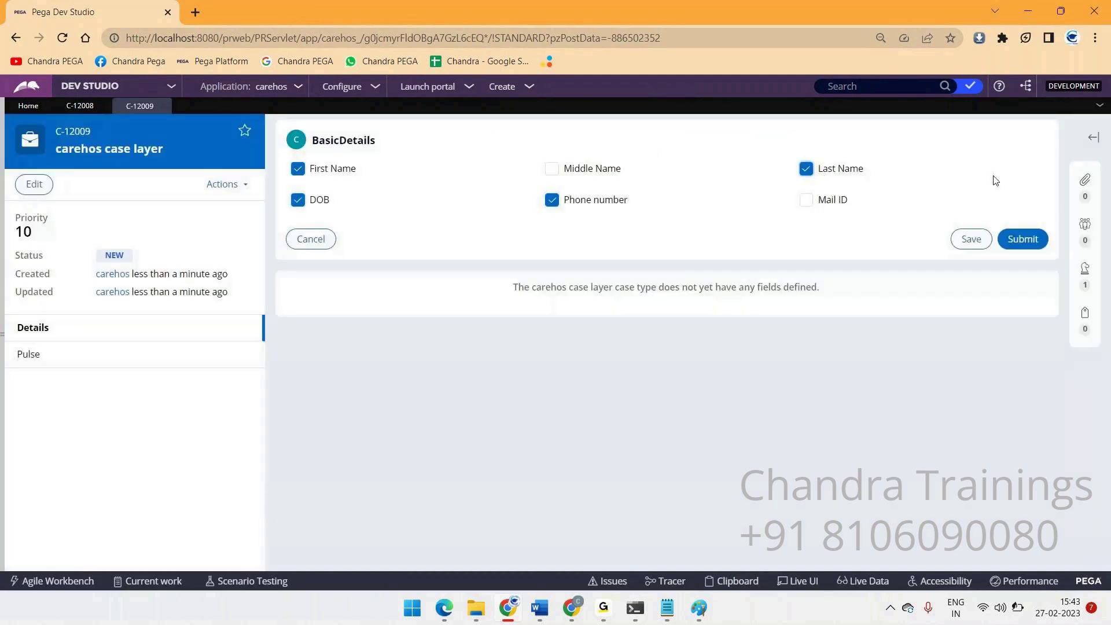
pyautogui.click(1038, 243)
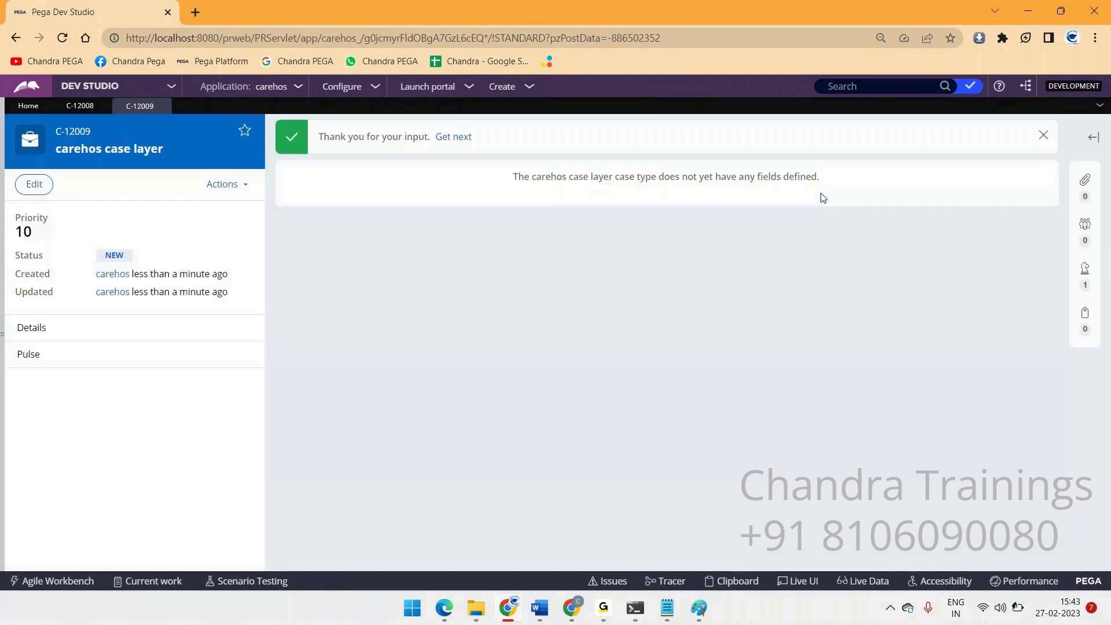